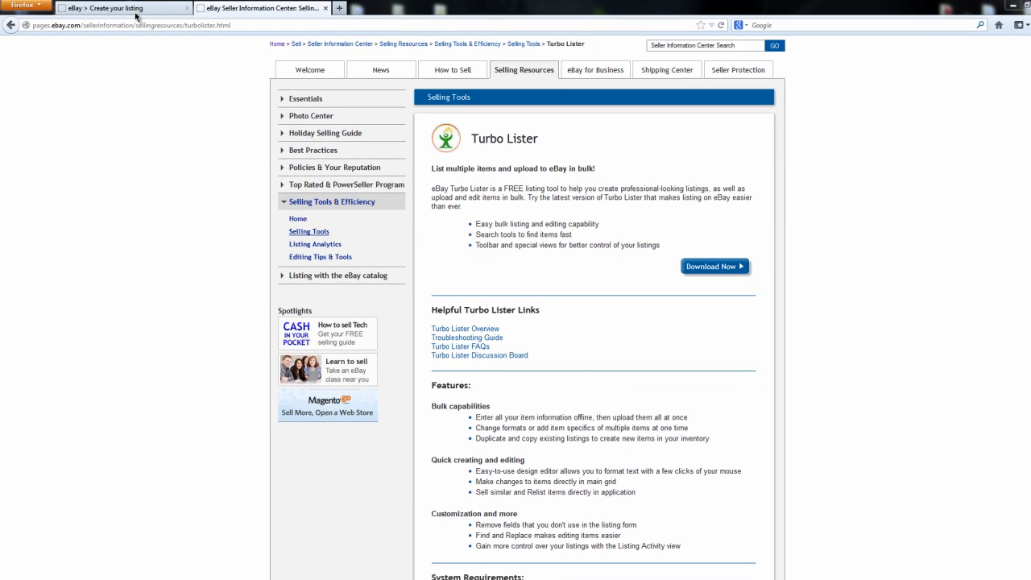
# - Download and save the Turbo Lister installer from the Seller Information Center page
pyautogui.click(135, 10)
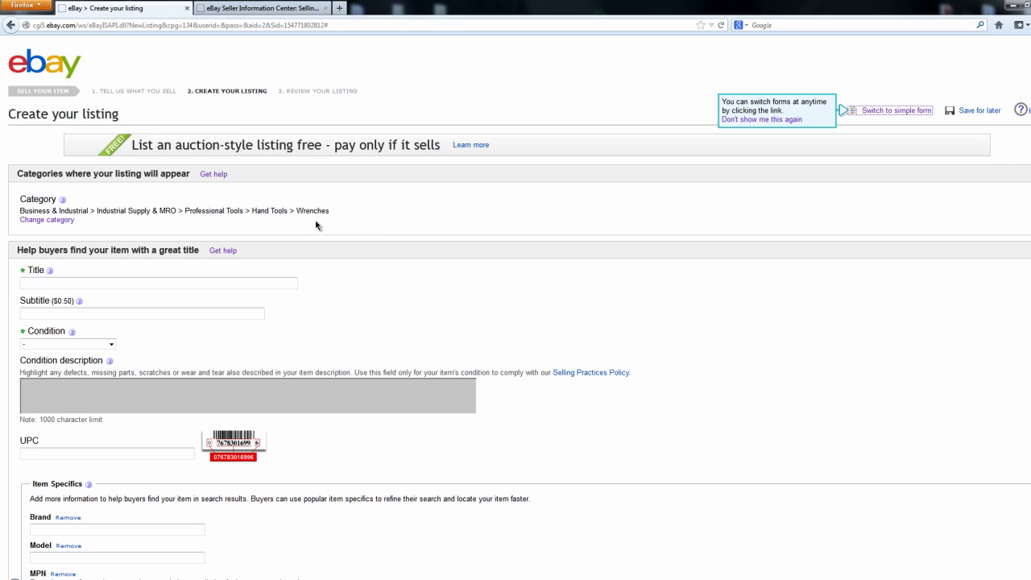
pyautogui.click(262, 8)
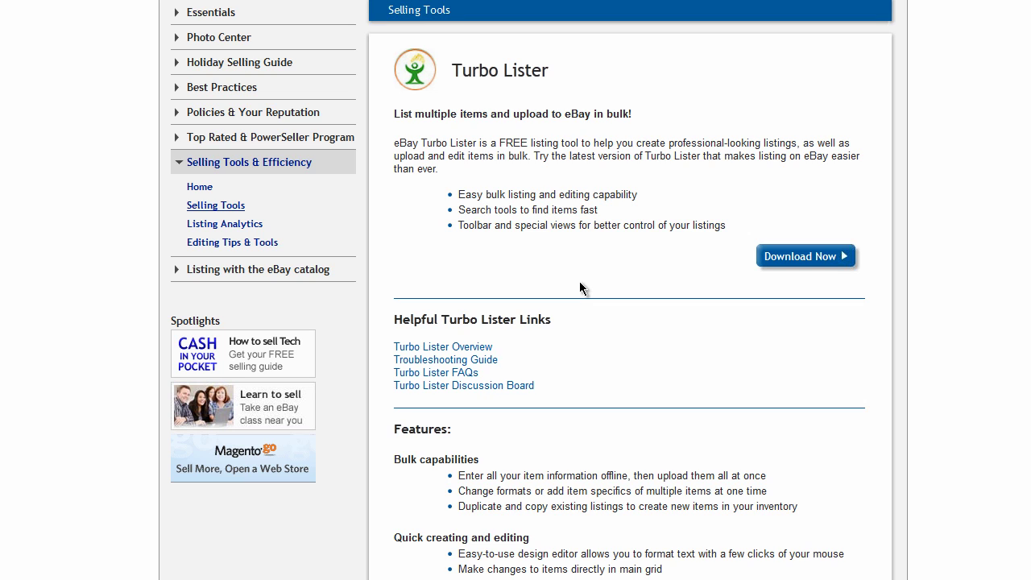
pyautogui.click(797, 268)
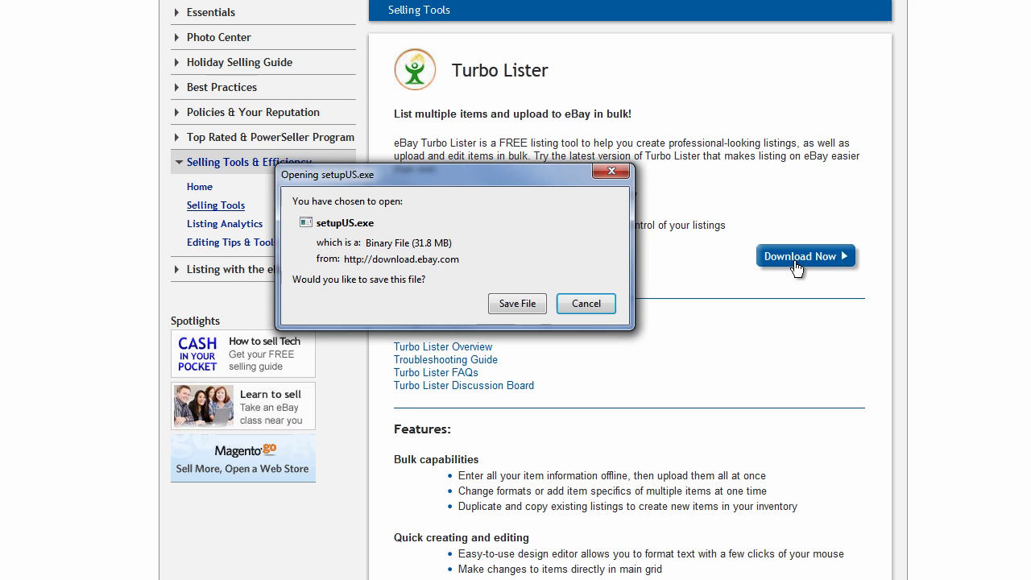
pyautogui.click(515, 366)
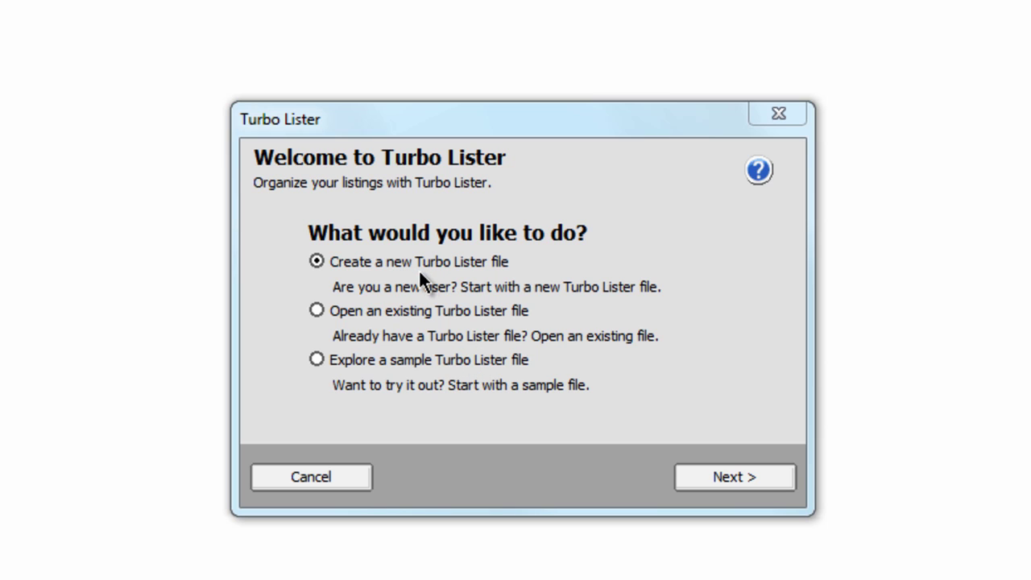
# - Back out of the new-file wizard and open an existing Turbo Lister file instead
pyautogui.click(730, 475)
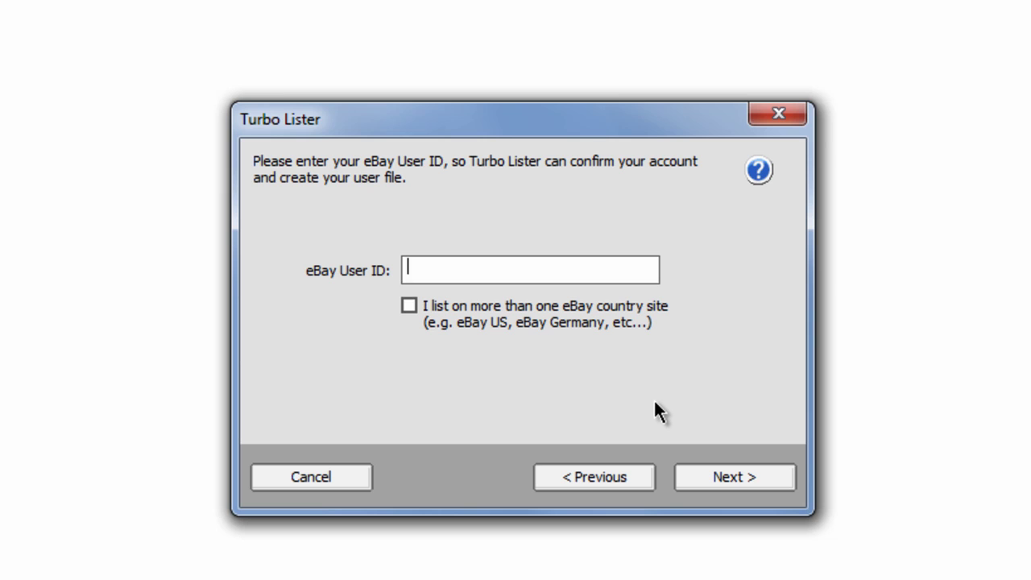
pyautogui.click(716, 473)
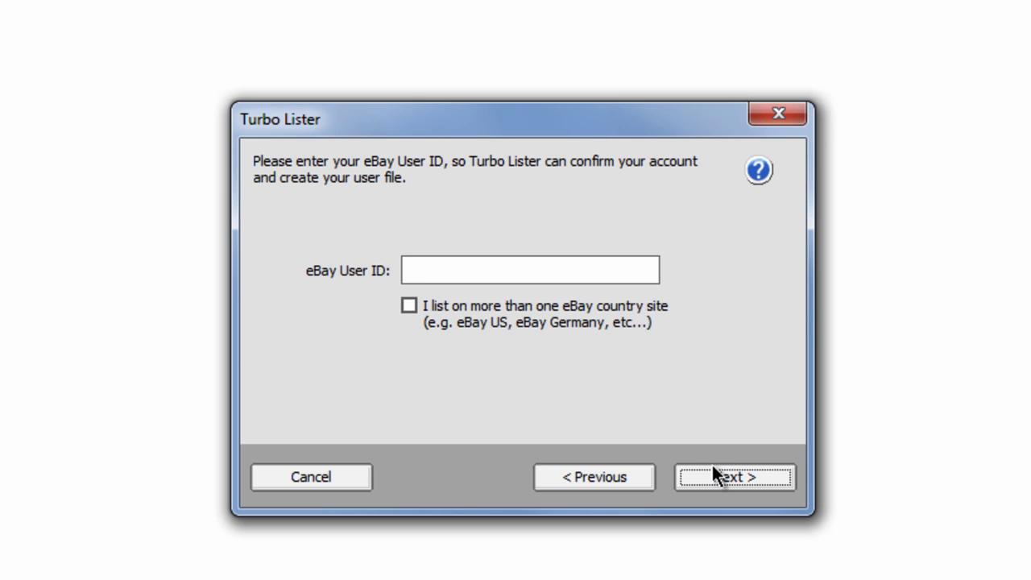
pyautogui.click(614, 483)
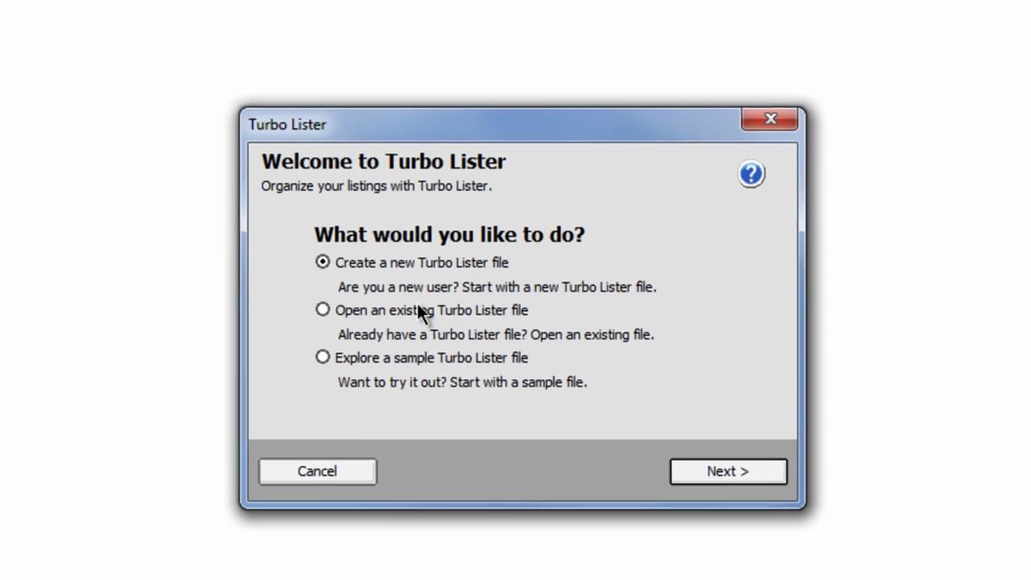
pyautogui.click(415, 310)
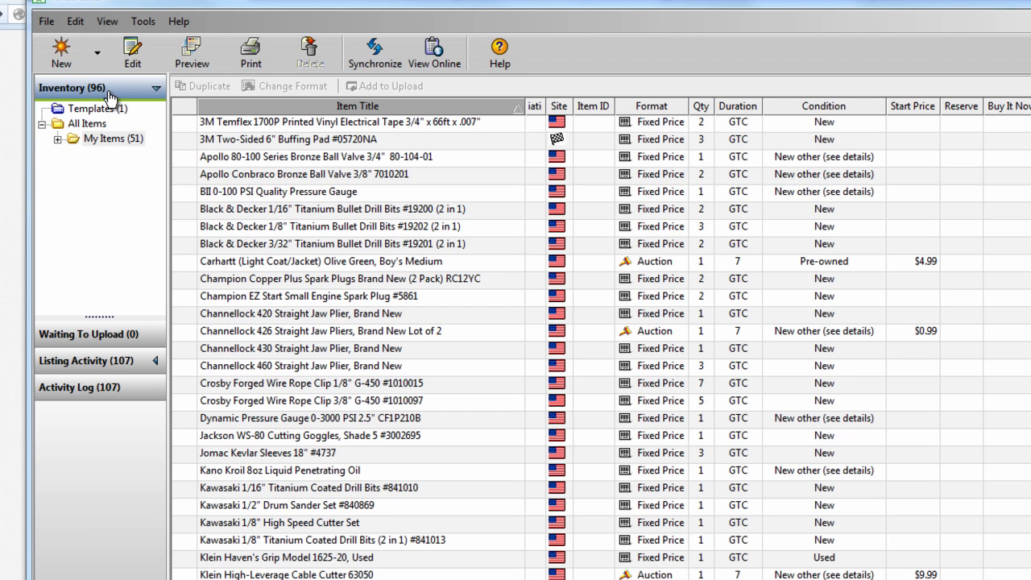
# - Expand My Items to reveal its Books, Games, Movies and Tools subfolders
pyautogui.click(57, 140)
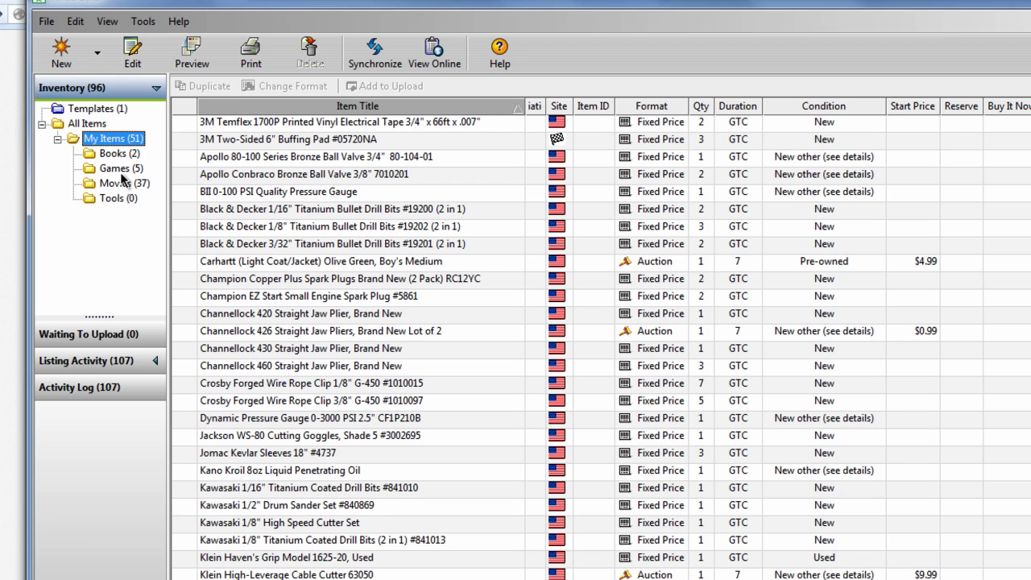
# - Create a new top-level inventory folder named Clothing
pyautogui.rightClick(86, 126)
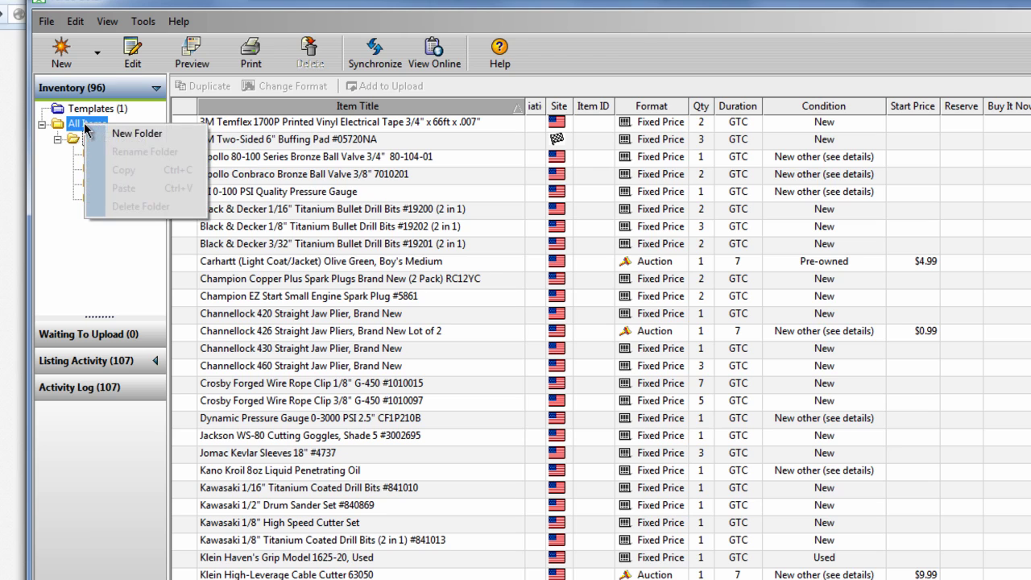
pyautogui.click(118, 134)
pyautogui.write('Clothi')
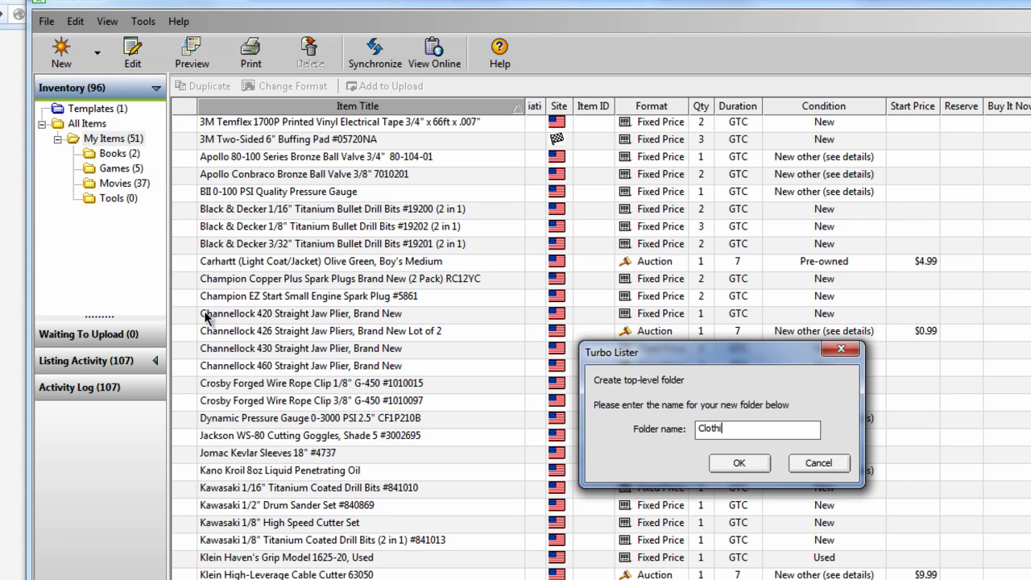
pyautogui.write('ng')
pyautogui.press('Return')
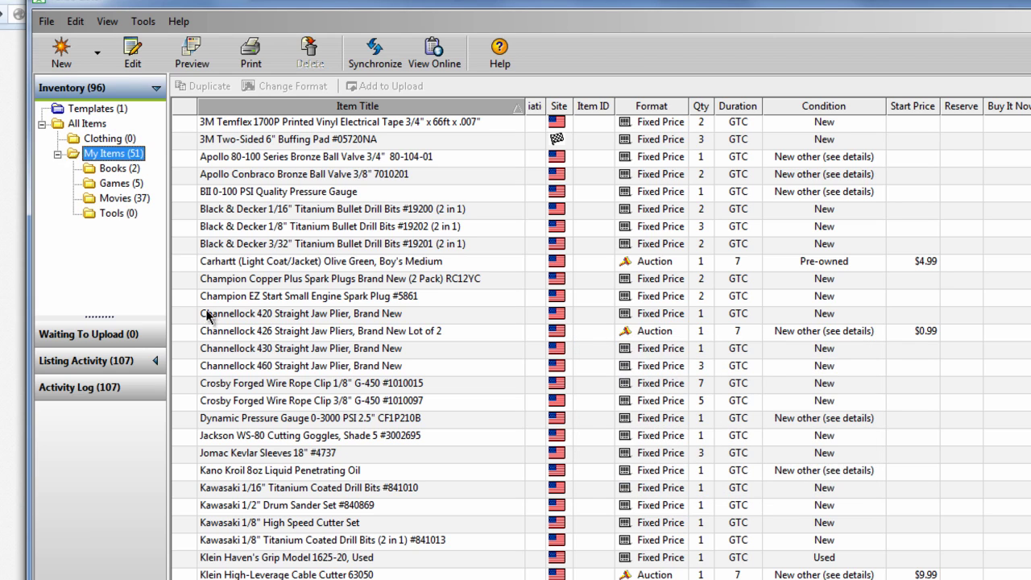
# - Add Jeans and Shirts subfolders inside the Clothing folder
pyautogui.click(106, 137)
pyautogui.rightClick(106, 138)
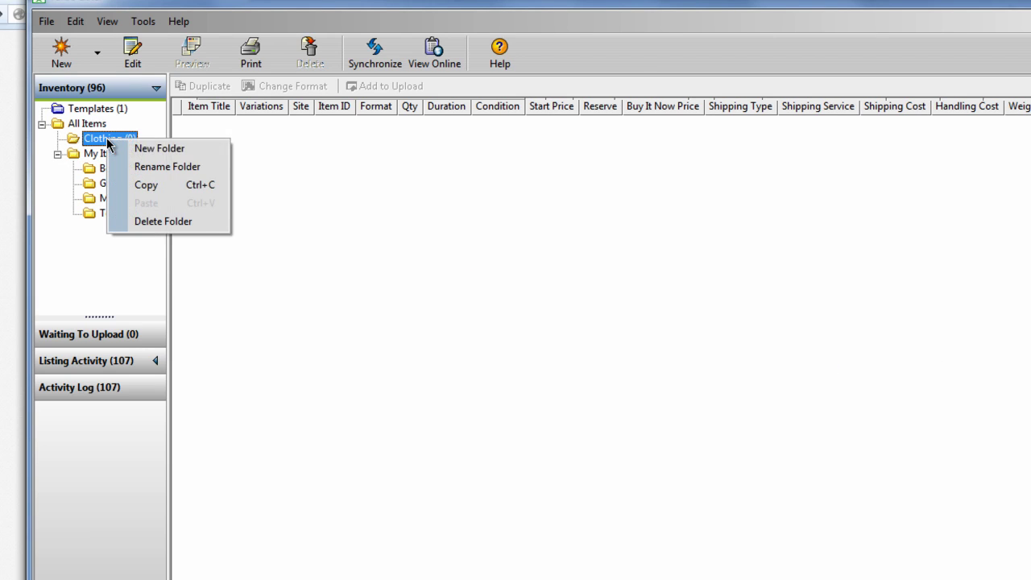
pyautogui.click(148, 150)
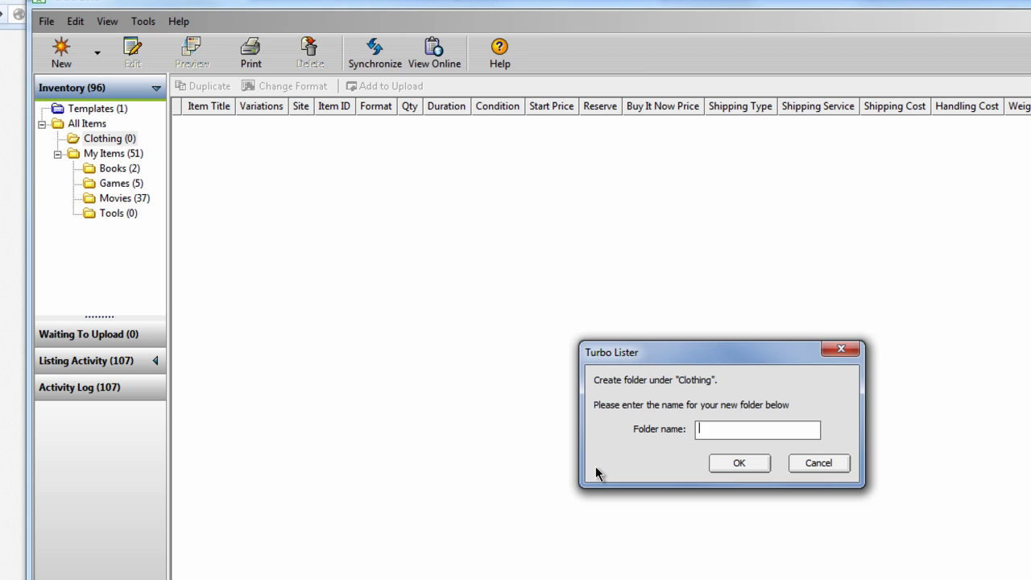
pyautogui.write('J')
pyautogui.write('eans')
pyautogui.press('Return')
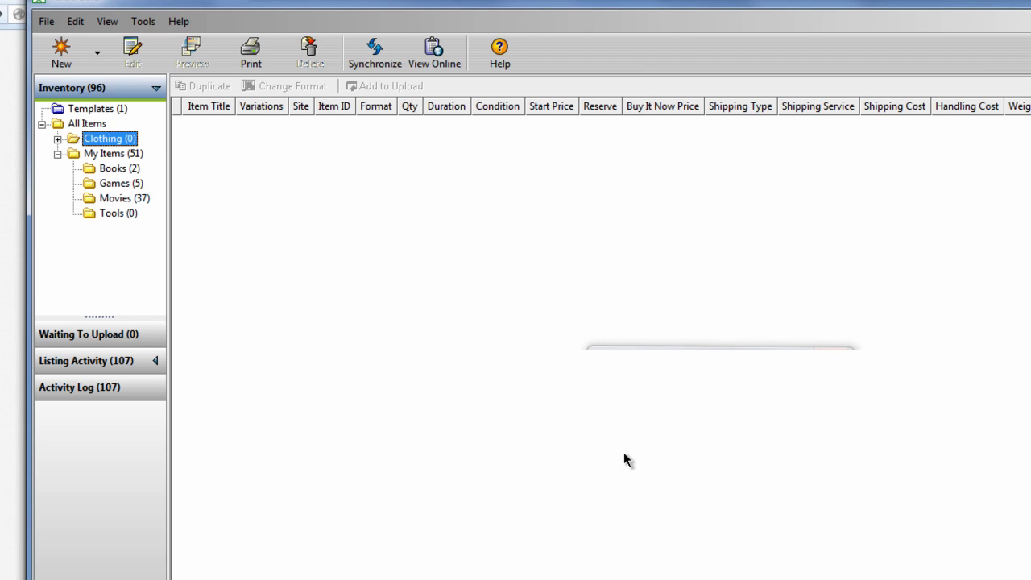
pyautogui.click(57, 138)
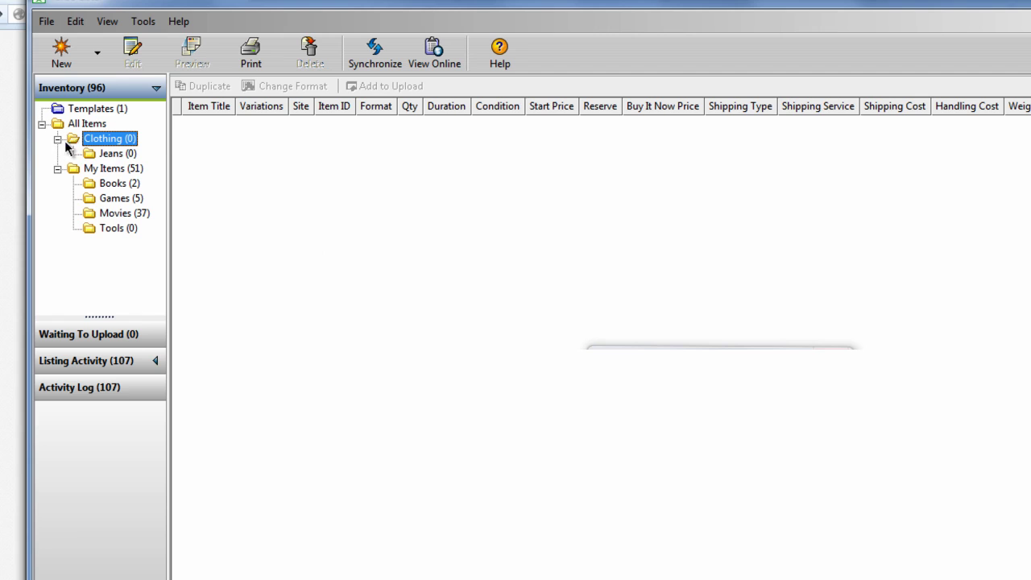
pyautogui.rightClick(114, 141)
pyautogui.click(153, 154)
pyautogui.write('Shirts')
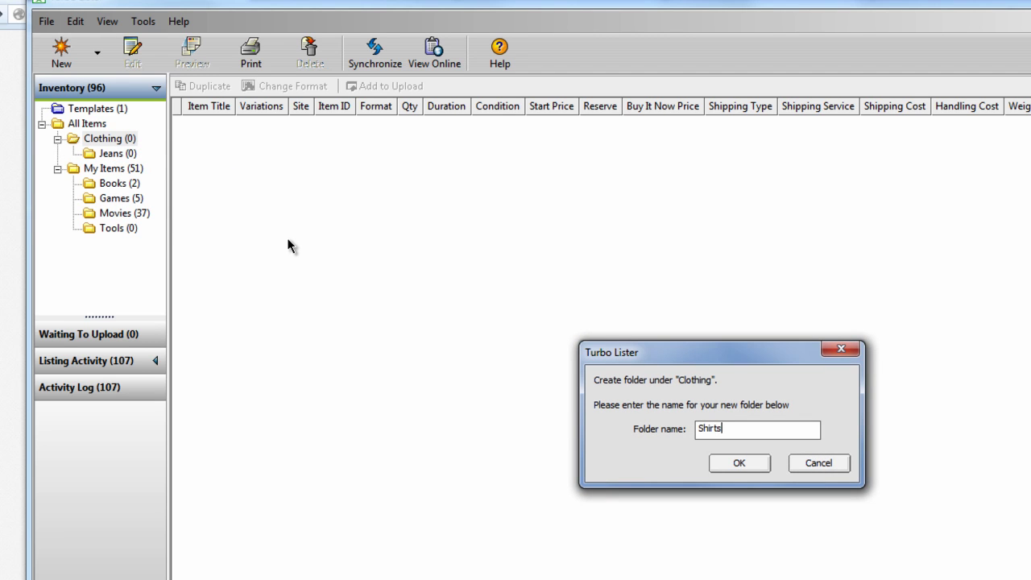
pyautogui.press('Return')
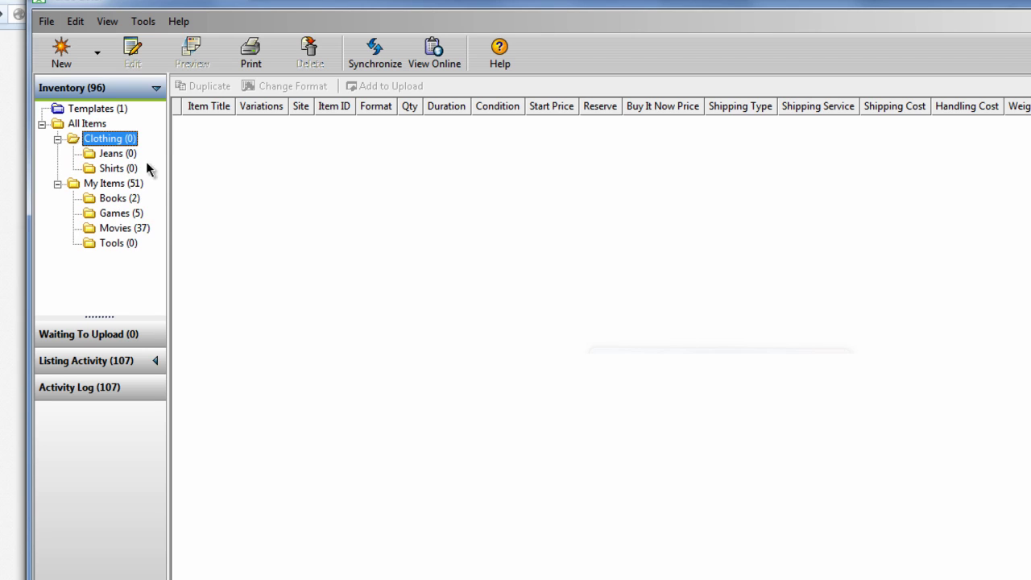
# - Add a Sweaters subfolder to Clothing, then show All Items
pyautogui.rightClick(117, 138)
pyautogui.click(169, 147)
pyautogui.write('Sweat')
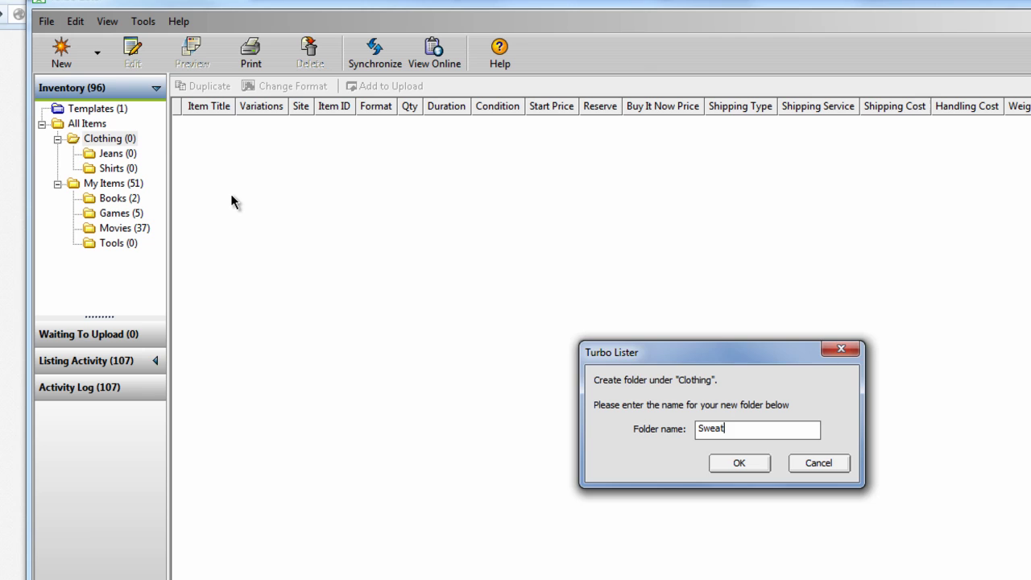
pyautogui.write('ers')
pyautogui.press('Return')
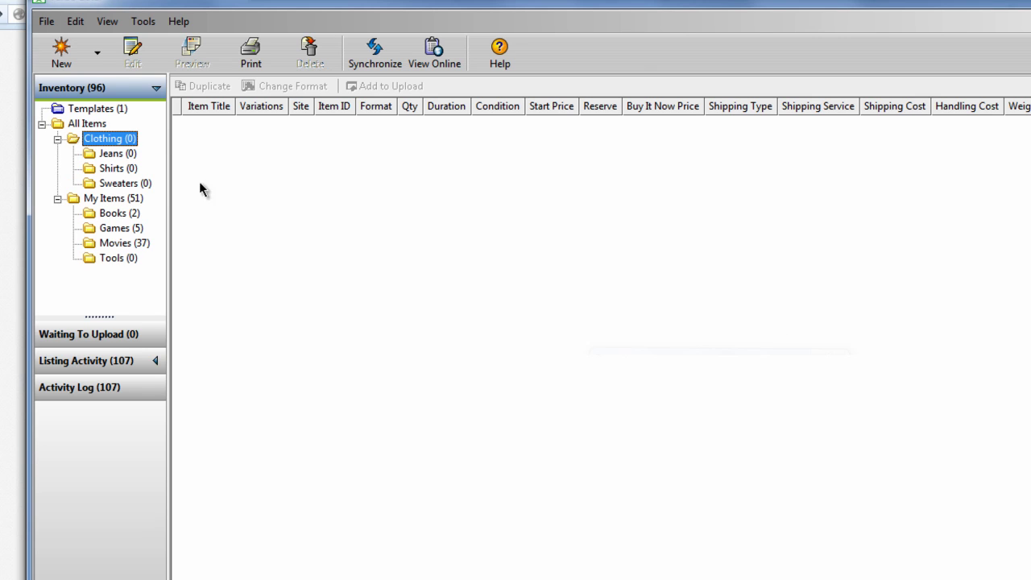
pyautogui.click(80, 124)
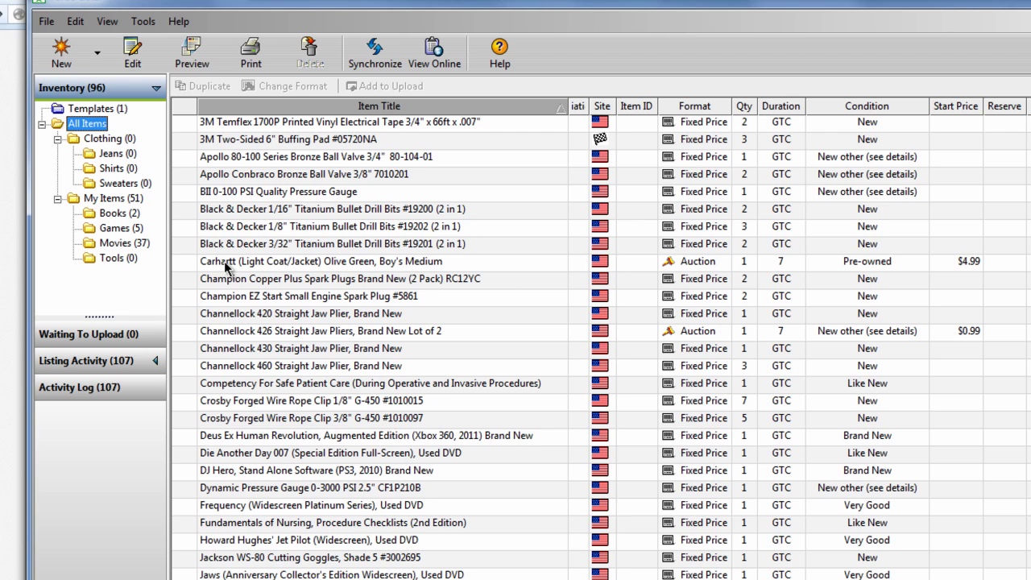
# - Move the Carhartt Olive Green jacket into Clothing, verify it, then return to All Items
pyautogui.click(226, 266)
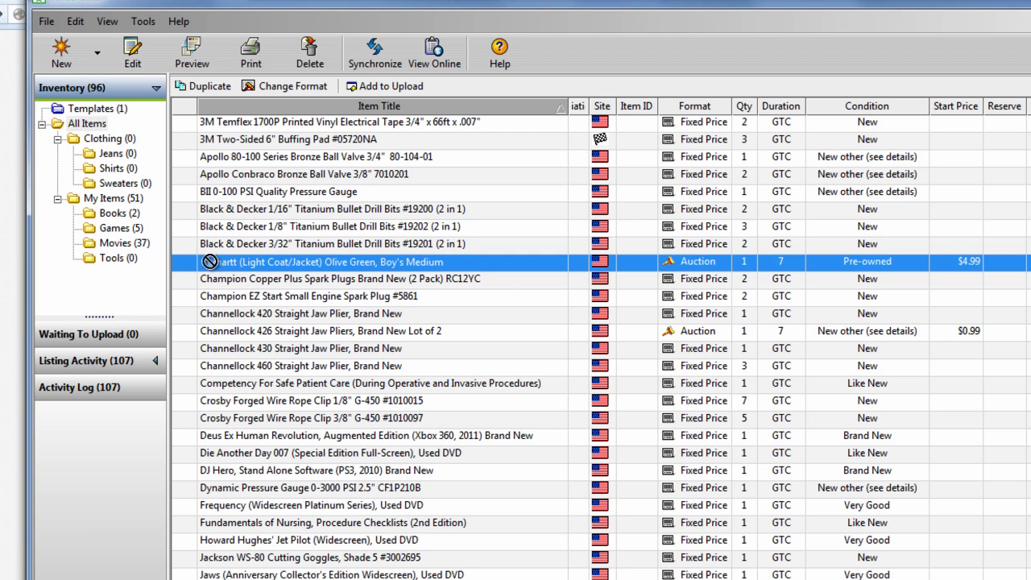
pyautogui.moveTo(118, 140); pyautogui.dragTo(119, 140)
pyautogui.click(118, 140)
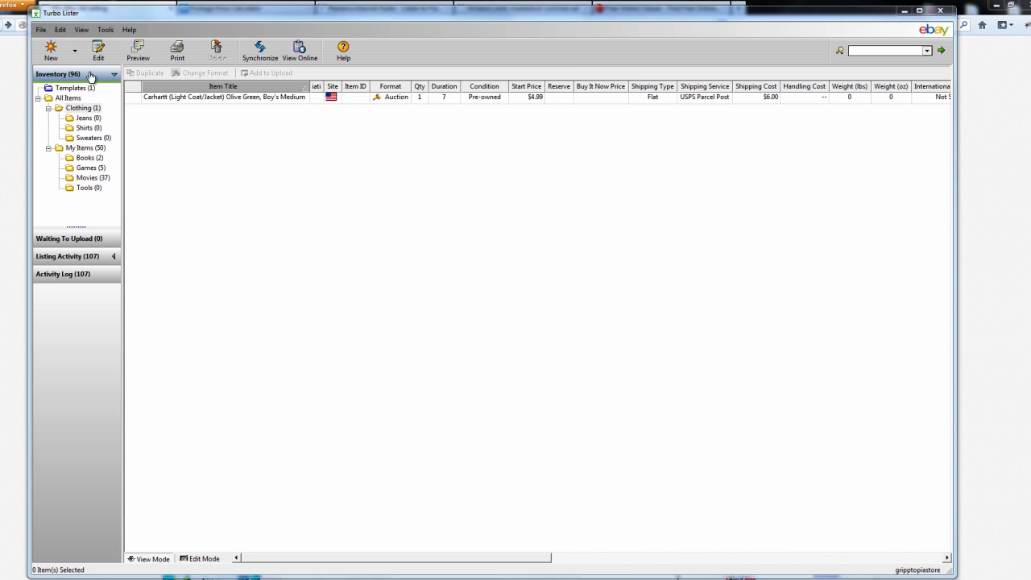
pyautogui.click(71, 98)
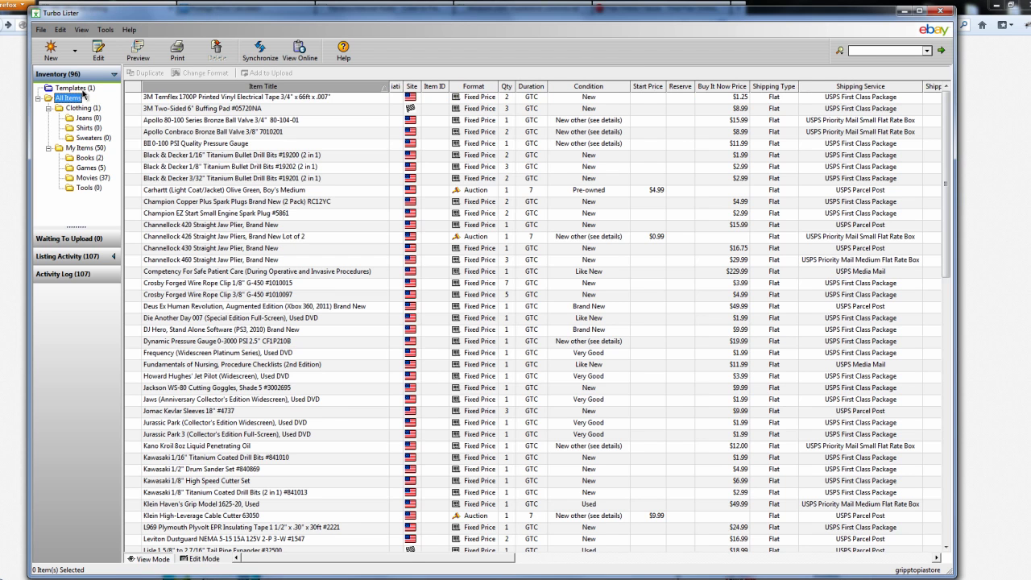
pyautogui.click(218, 95)
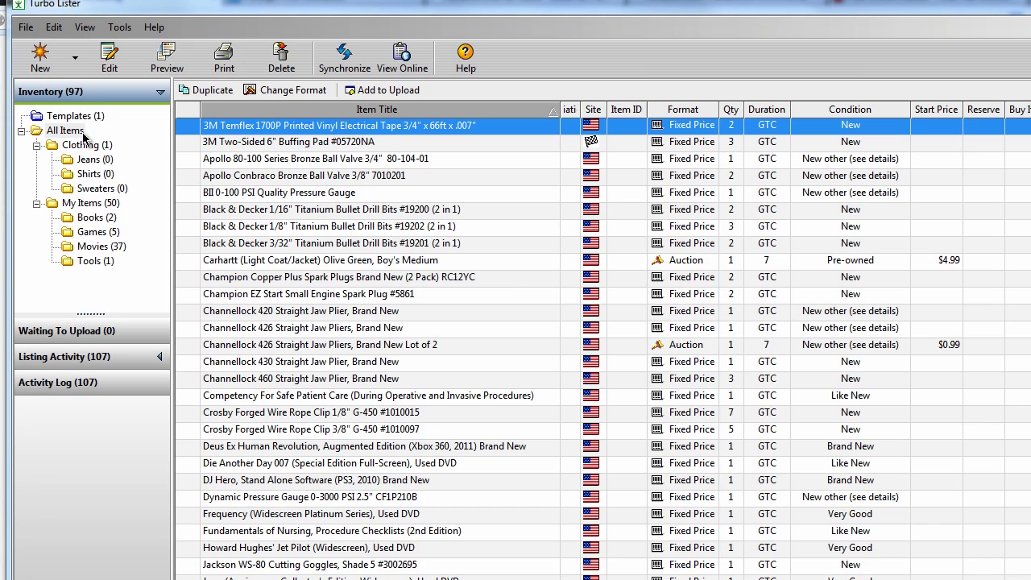
# - Queue the Channellock 426 Straight Jaw Pliers from Tools for upload and view the queue
pyautogui.click(93, 261)
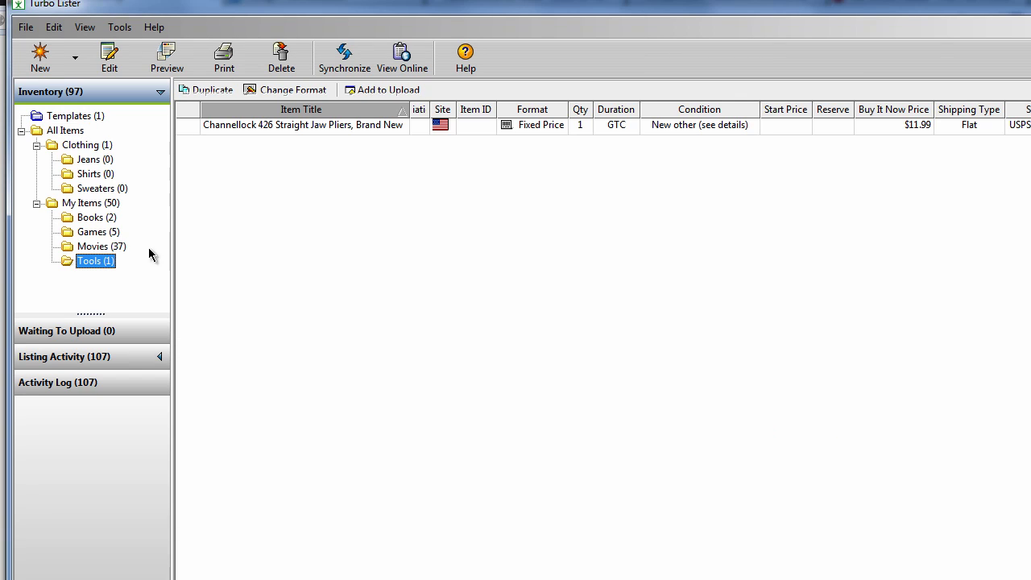
pyautogui.click(356, 128)
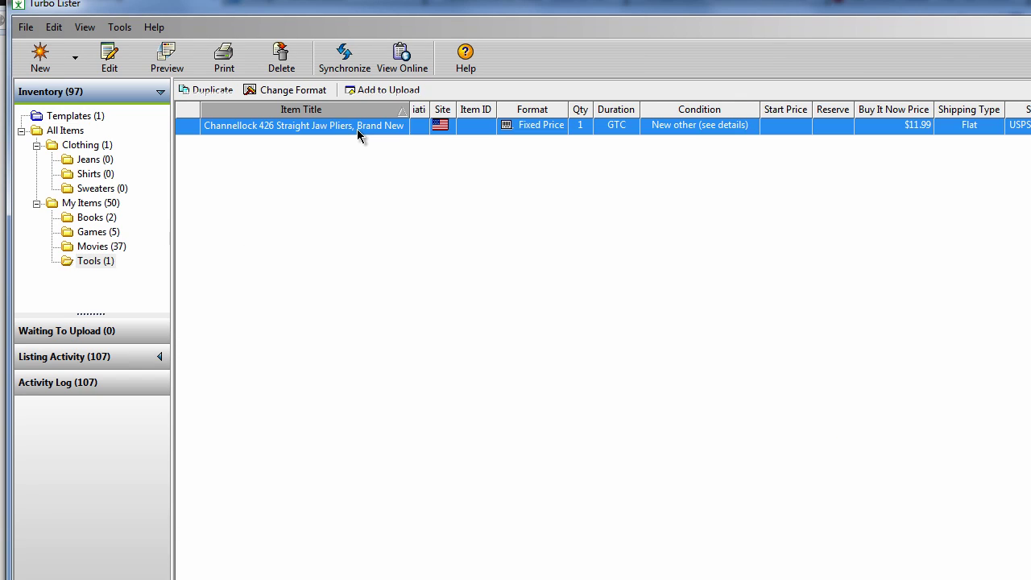
pyautogui.click(419, 90)
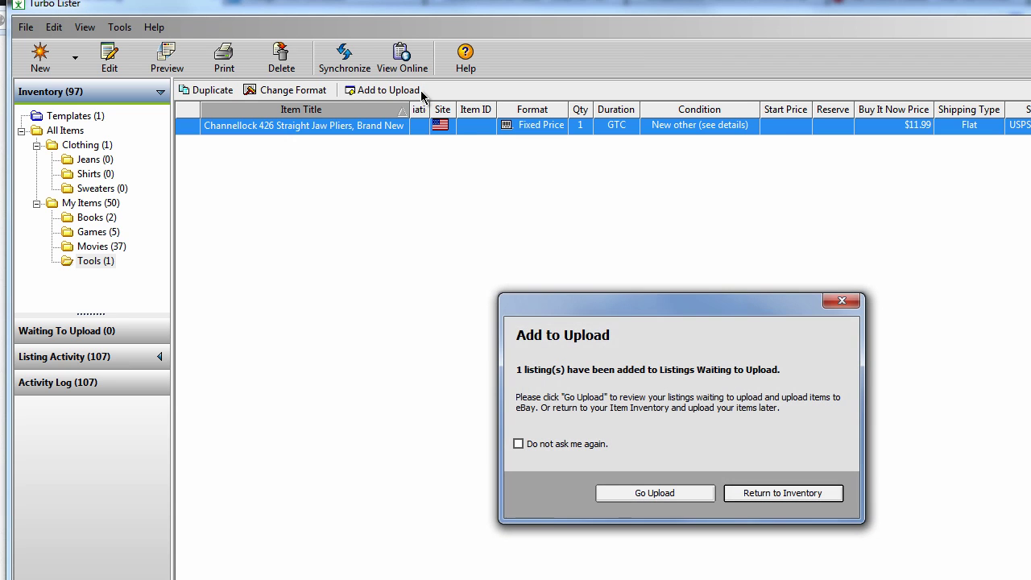
pyautogui.click(651, 494)
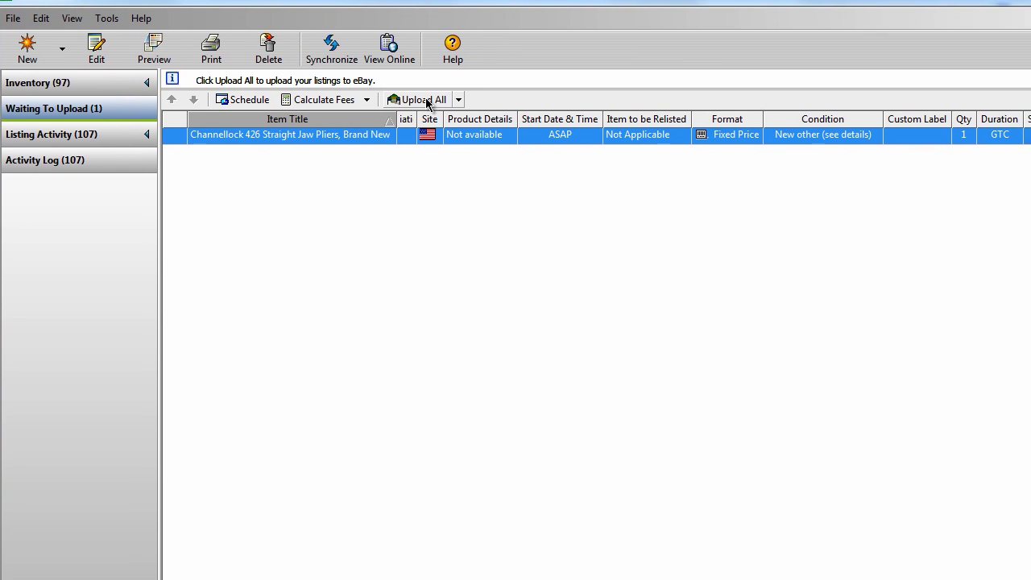
# - Upload the waiting pliers listing, accepting the $0.50 fee, and dismiss the success message
pyautogui.click(427, 100)
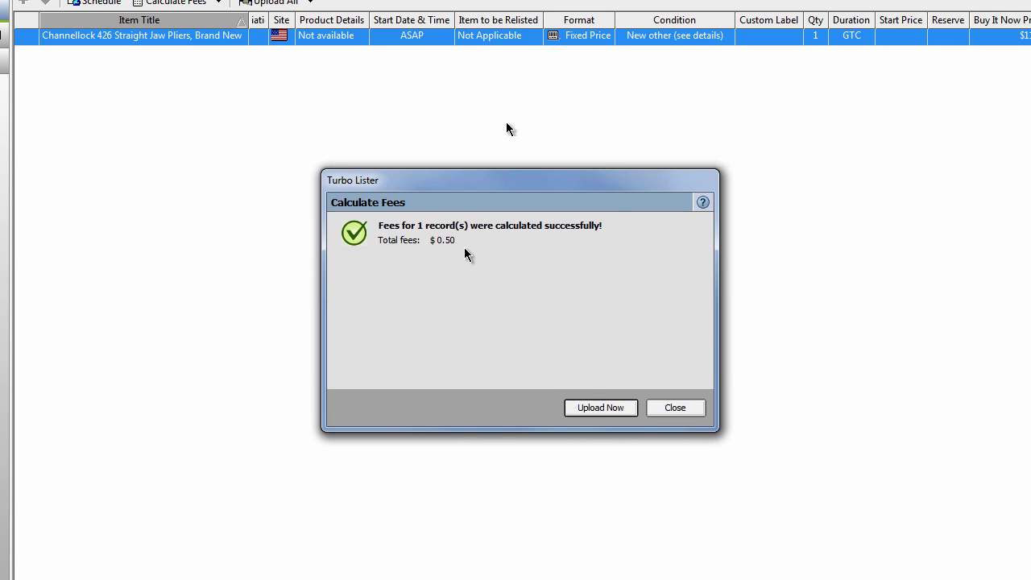
pyautogui.click(609, 410)
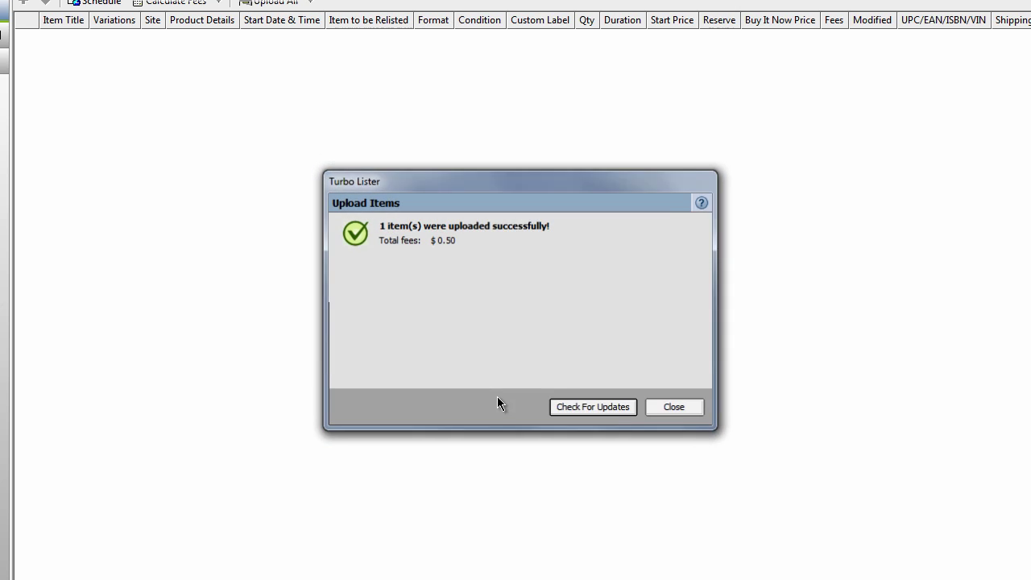
pyautogui.click(643, 333)
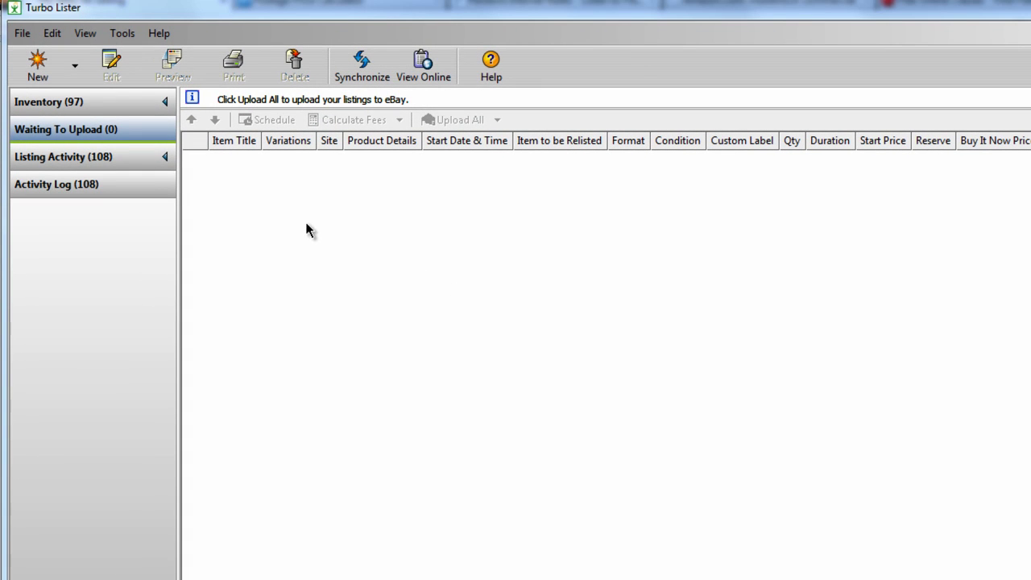
# - Sort active listings by item title and view the Channellock 426 pliers listing online
pyautogui.click(145, 165)
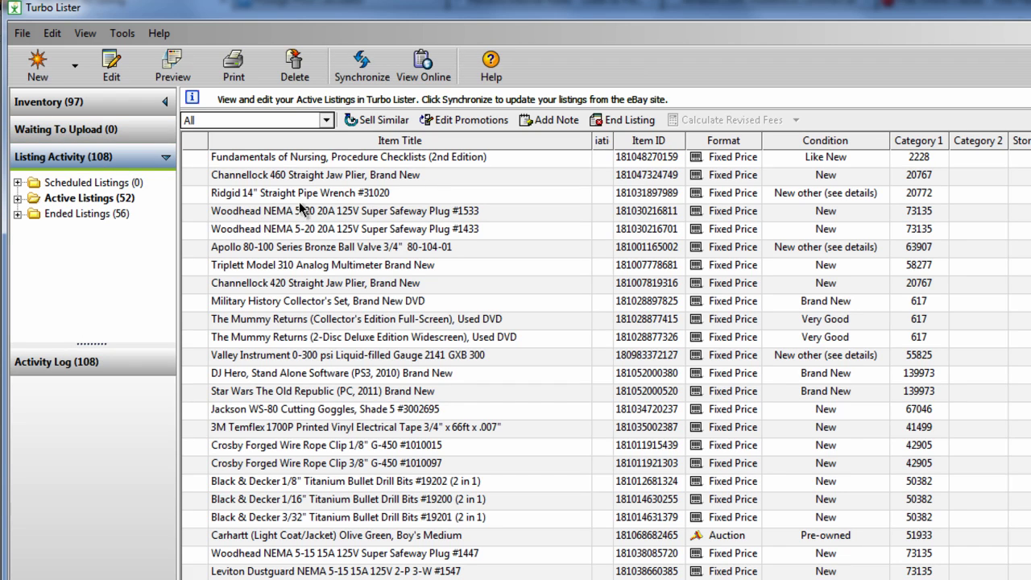
pyautogui.click(411, 145)
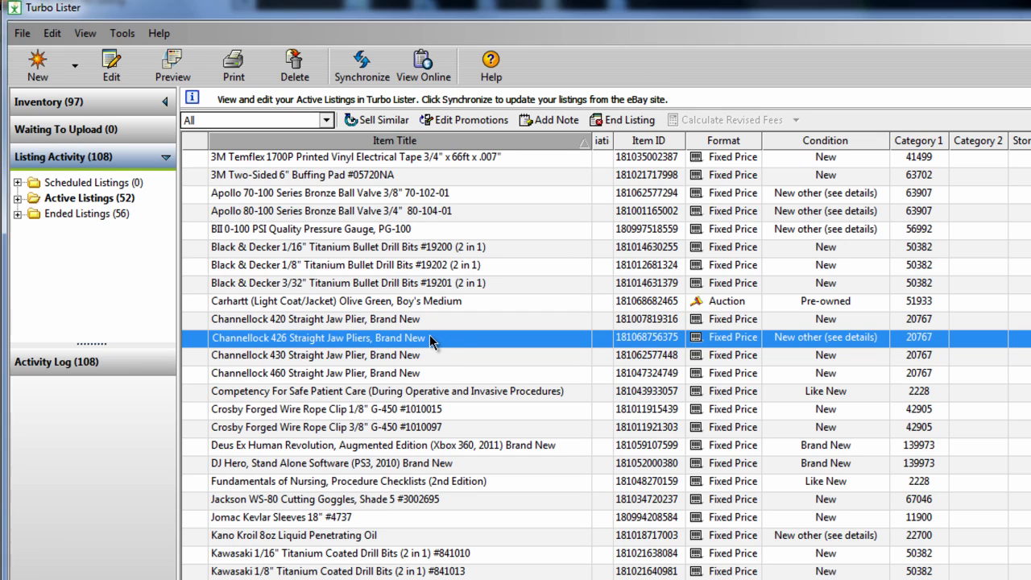
pyautogui.click(425, 71)
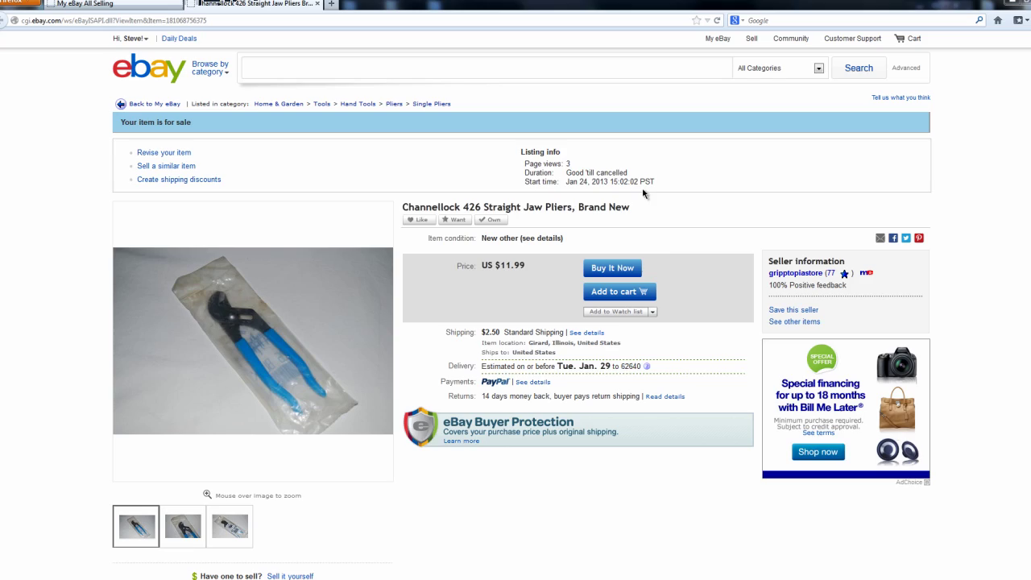
# - Scroll through the live eBay pliers listing, then switch back to Turbo Lister
pyautogui.scroll(-5, 719, 197)
pyautogui.scroll(-5, 723, 201)
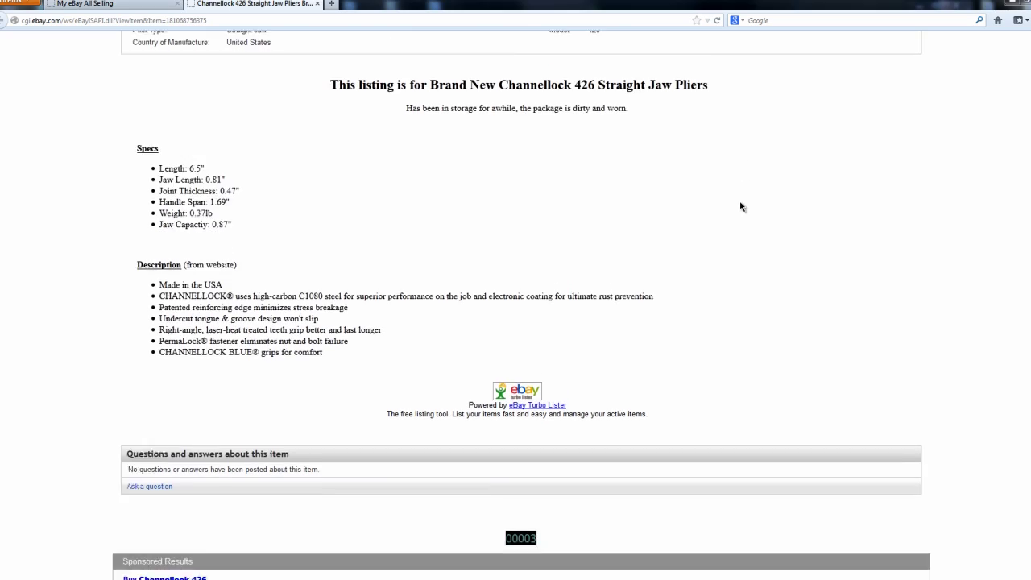
pyautogui.scroll(2, 738, 205)
pyautogui.scroll(10, 745, 217)
pyautogui.scroll(3, 745, 218)
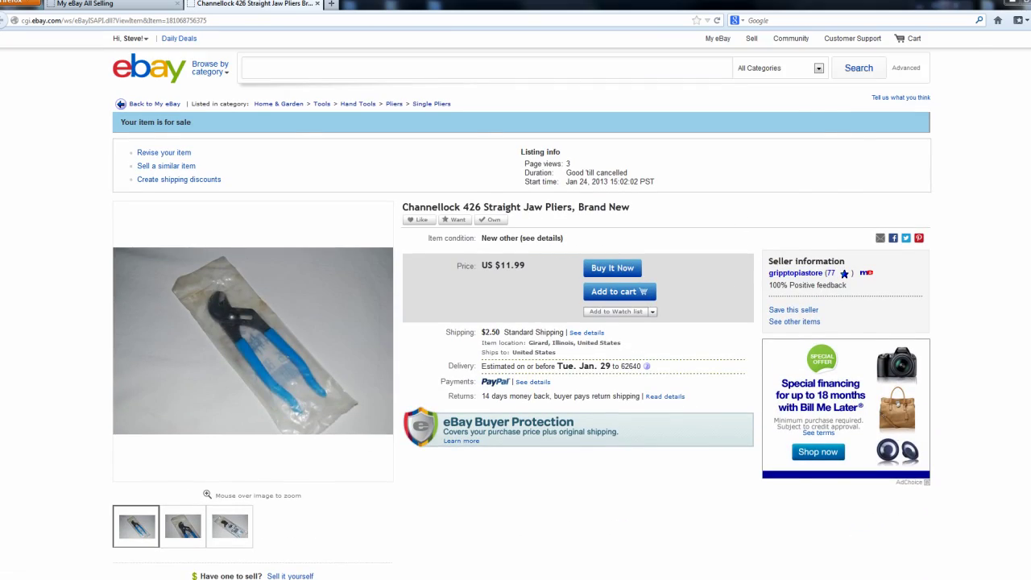
pyautogui.click(270, 576)
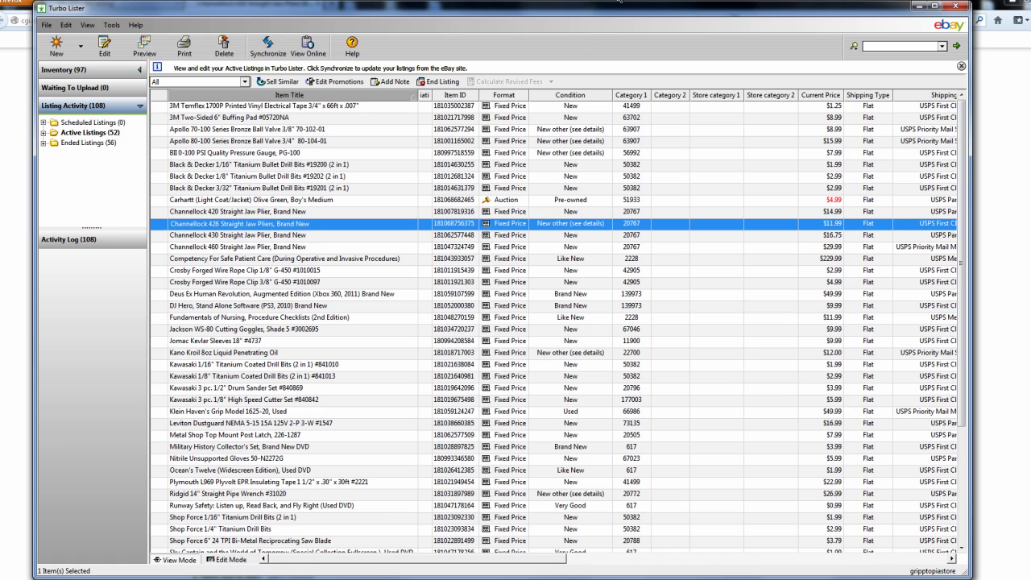